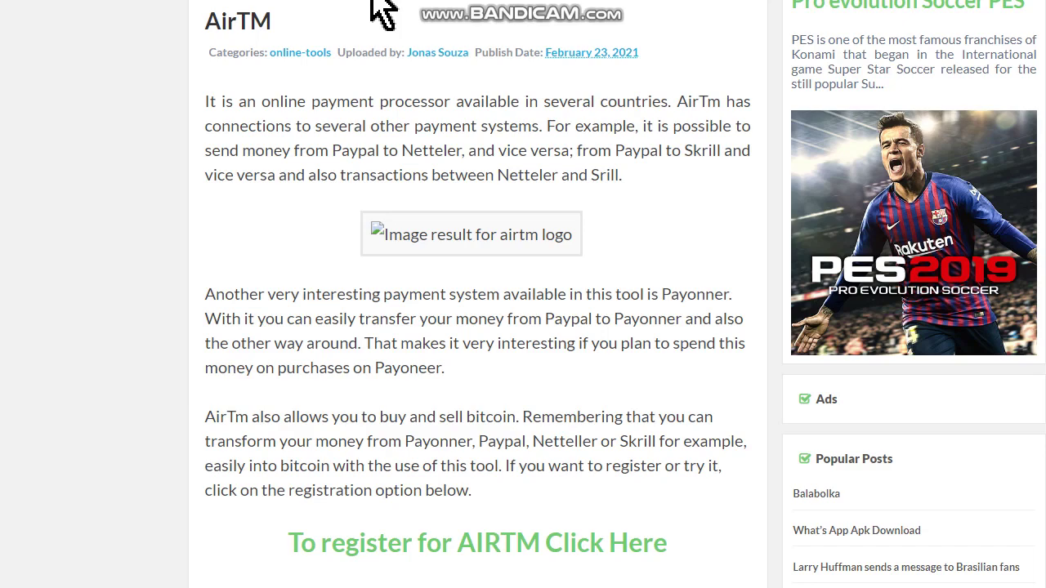
# Scroll the AirTM blog post and follow its green 'To register for AIRTM' link.
pyautogui.hscroll(-1, 391, 4)
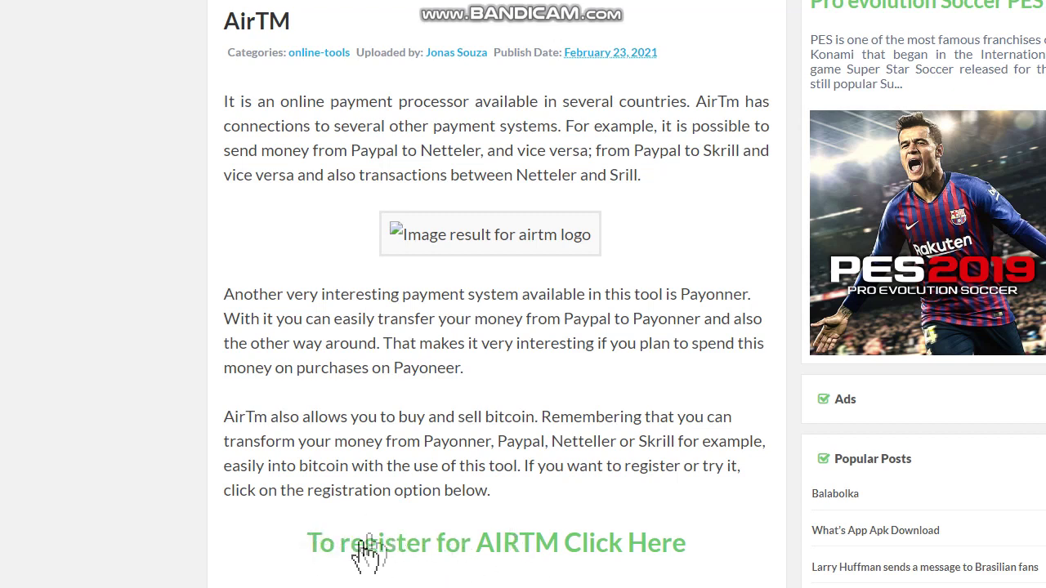
pyautogui.click(486, 544)
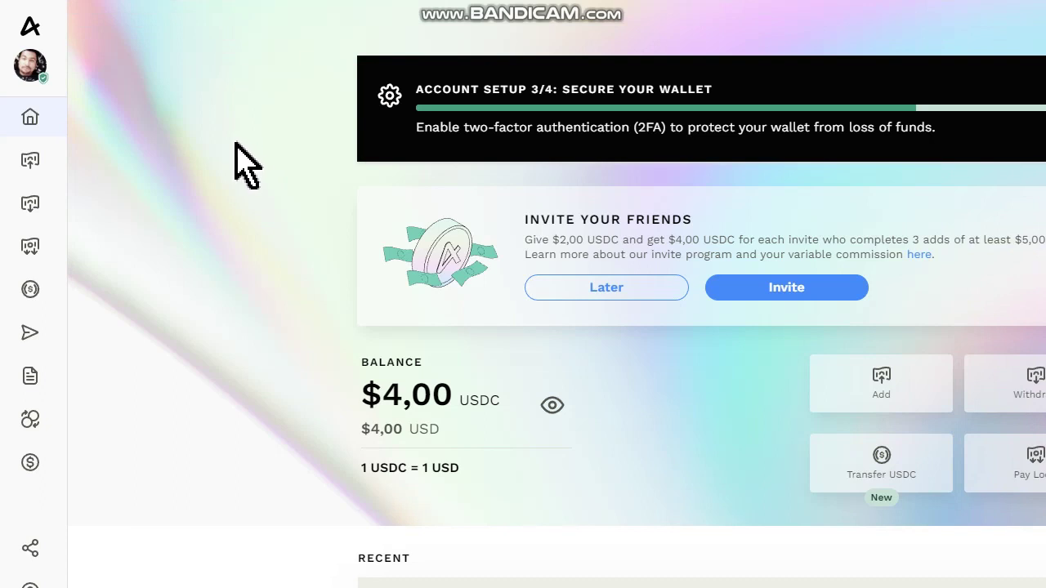
# Expand the Airtm left sidebar to reach the ADD funds option.
pyautogui.moveTo(57, 168)
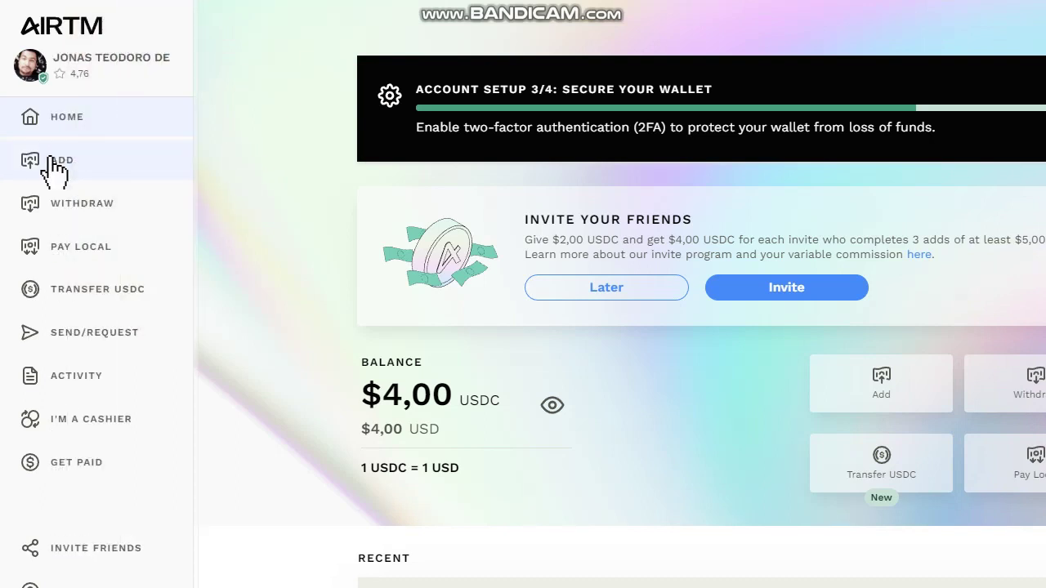
# Set Paypal Premium as the source with $20 to send, and continue to confirmation.
pyautogui.click(78, 174)
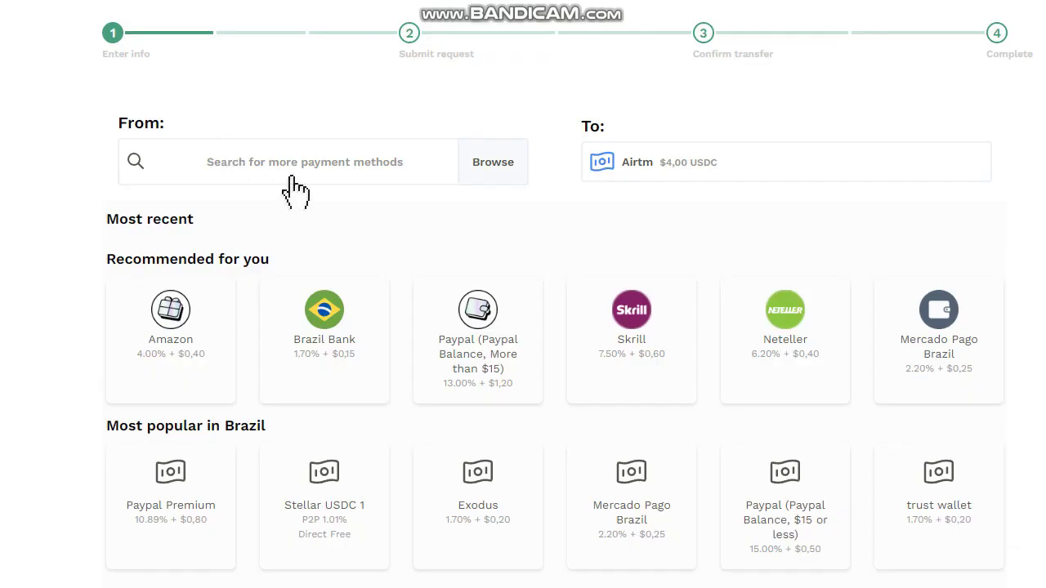
pyautogui.click(275, 175)
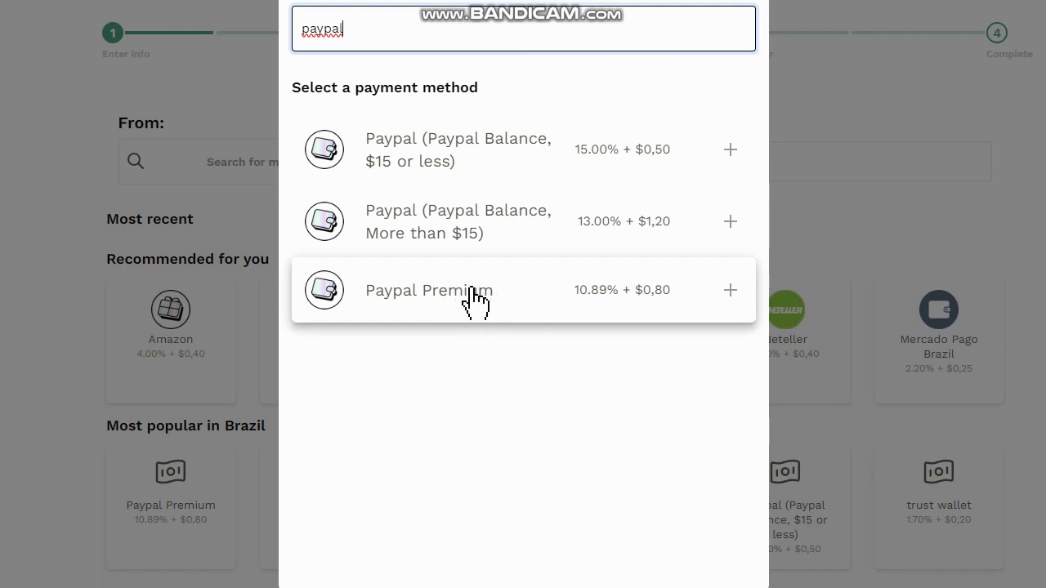
pyautogui.click(467, 297)
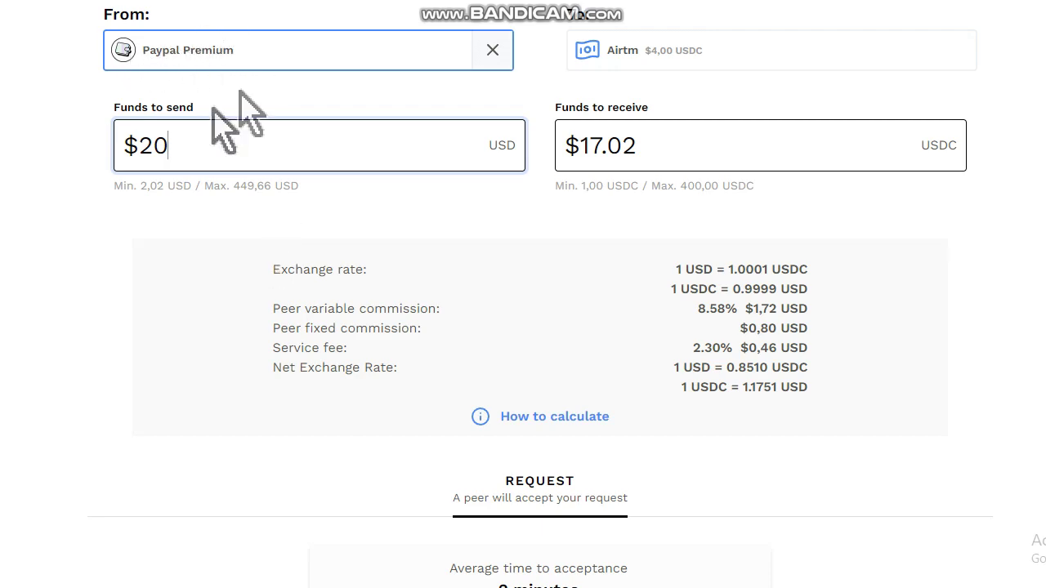
pyautogui.click(581, 577)
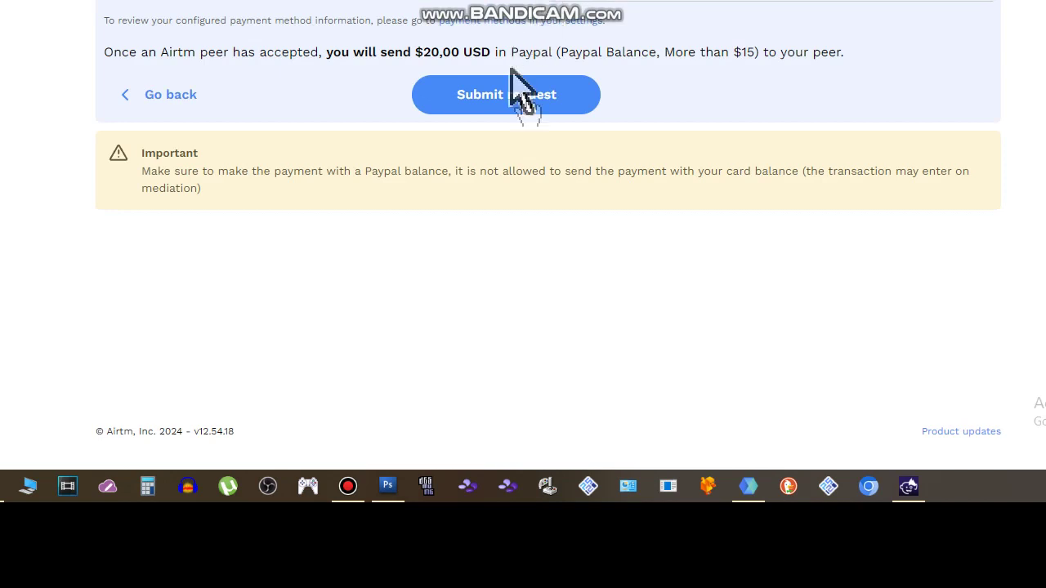
# Submit the $20 request, read the peer's pay-from-PayPal-balance instructions, and go to PayPal.
pyautogui.click(484, 107)
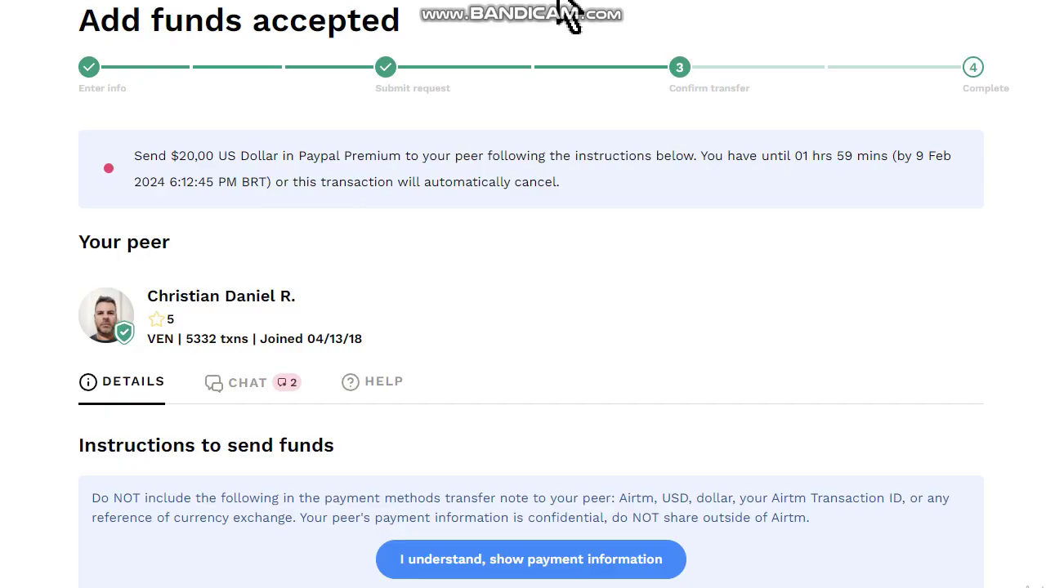
pyautogui.click(458, 569)
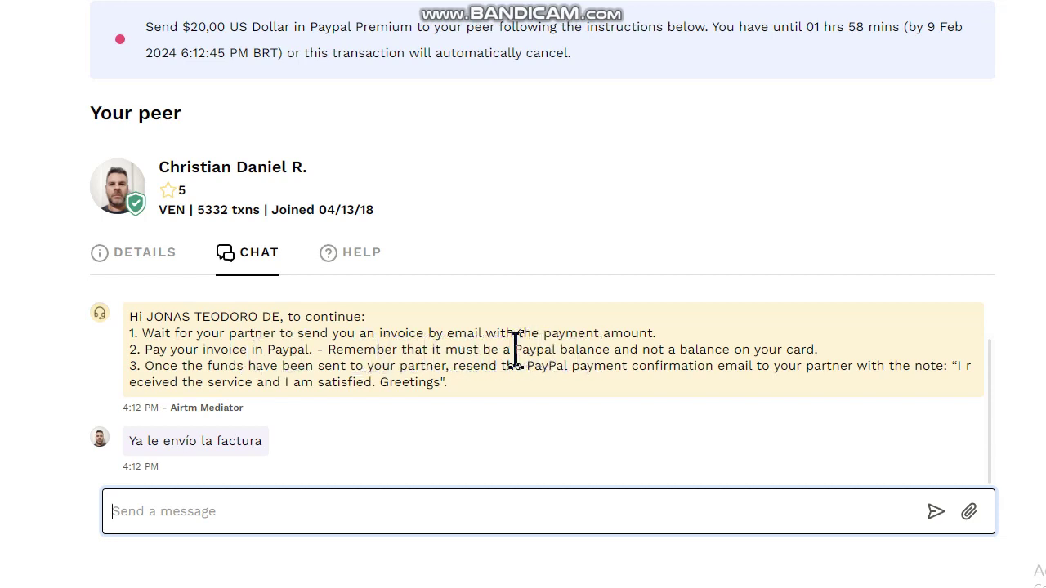
pyautogui.moveTo(514, 350); pyautogui.dragTo(534, 352)
pyautogui.moveTo(445, 350); pyautogui.dragTo(833, 373)
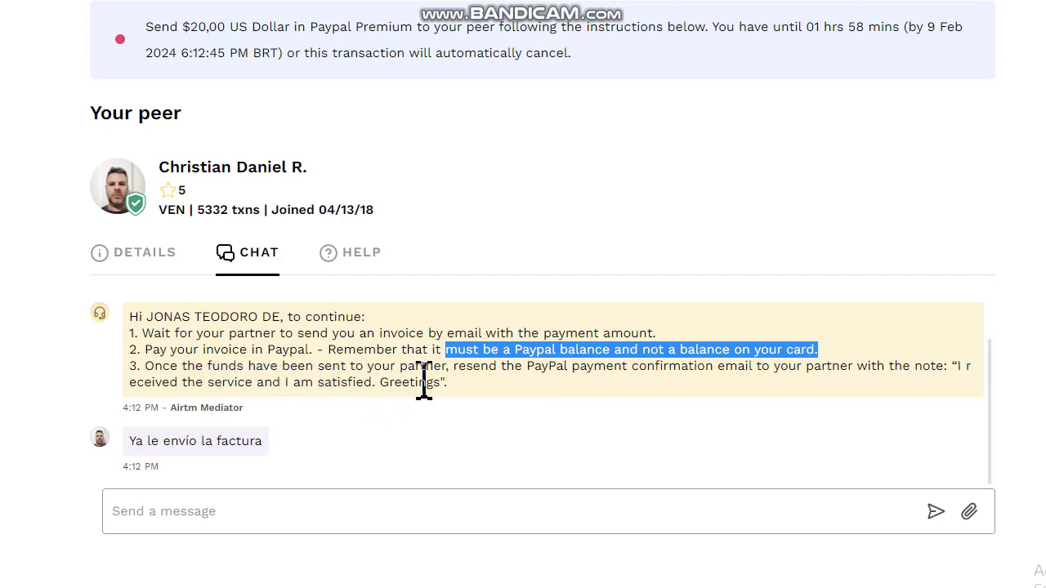
pyautogui.click(388, 9)
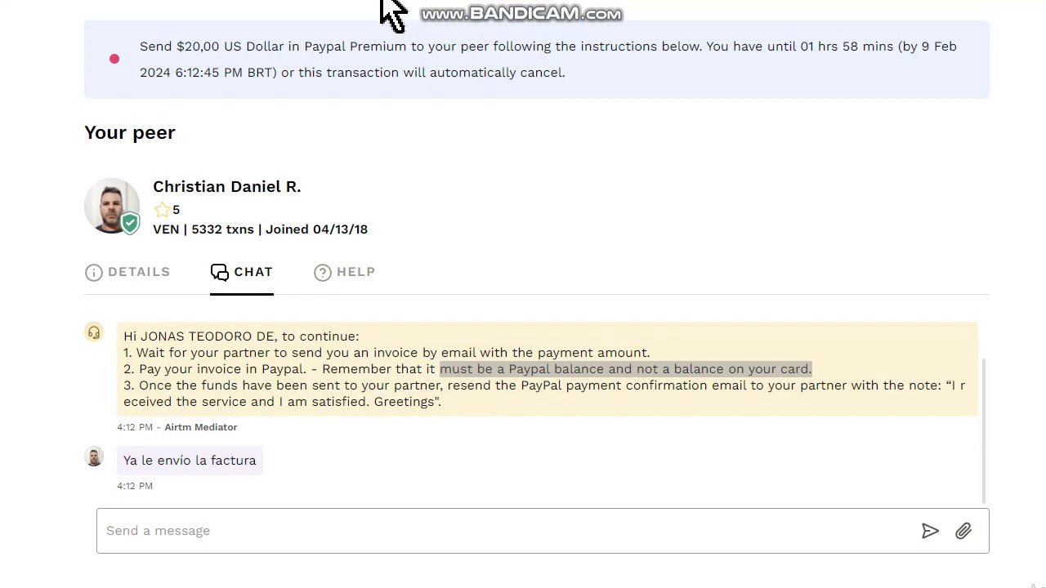
pyautogui.click(444, 11)
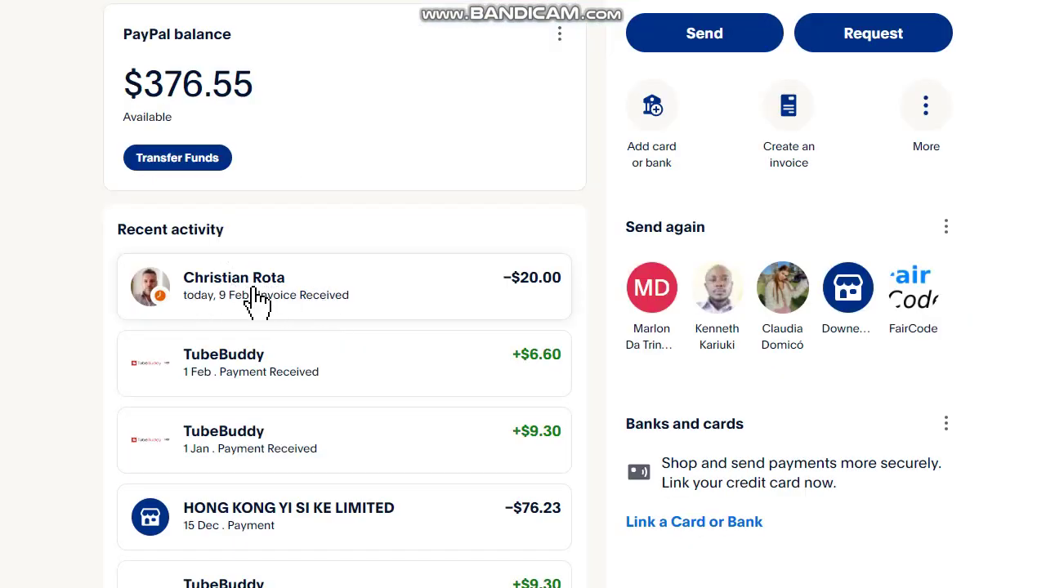
# Pay the peer's $20.00 PayPal invoice from balance, then return to the Airtm chat.
pyautogui.click(258, 302)
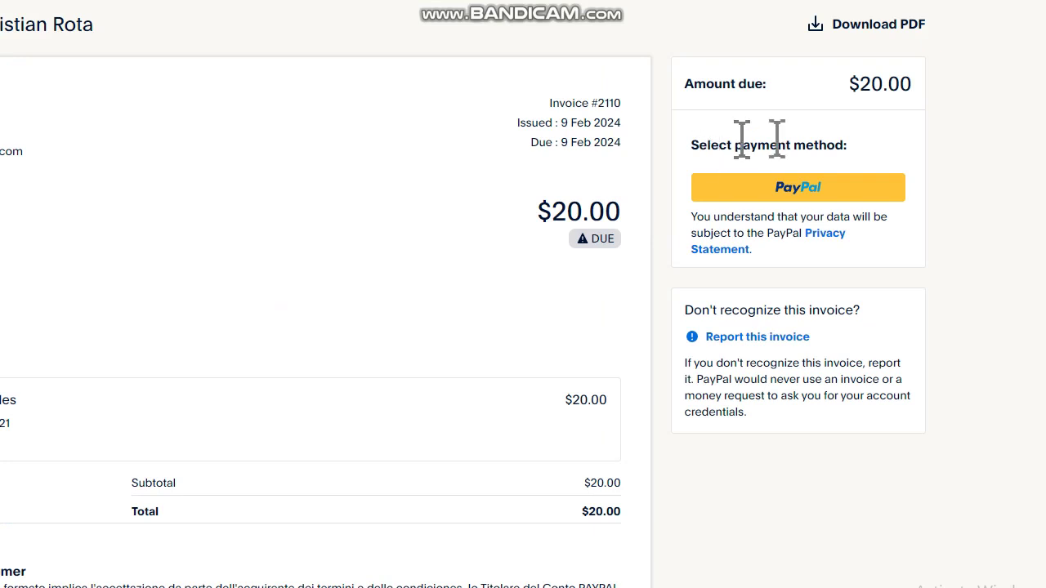
pyautogui.click(772, 189)
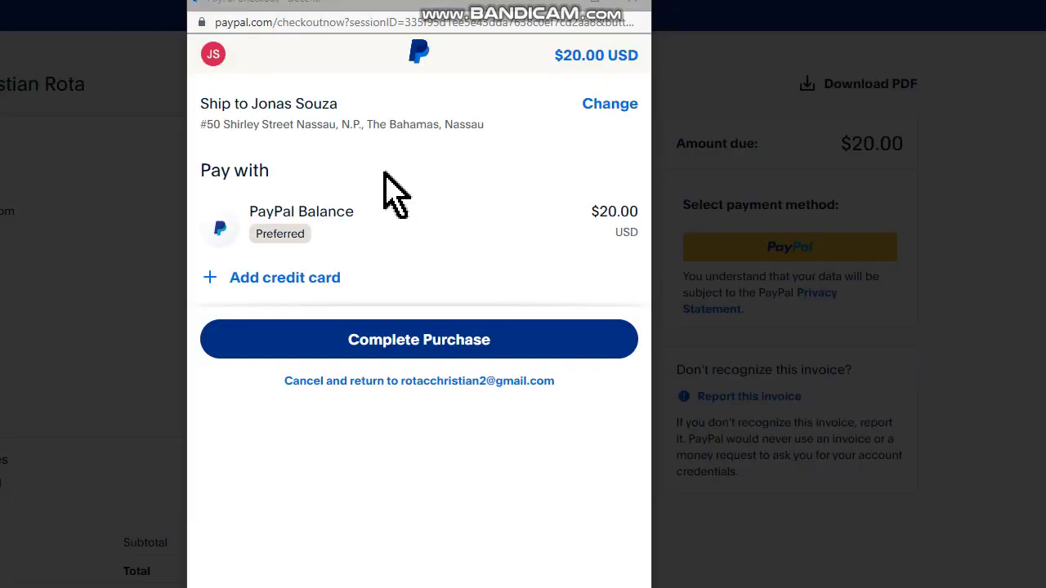
pyautogui.click(401, 358)
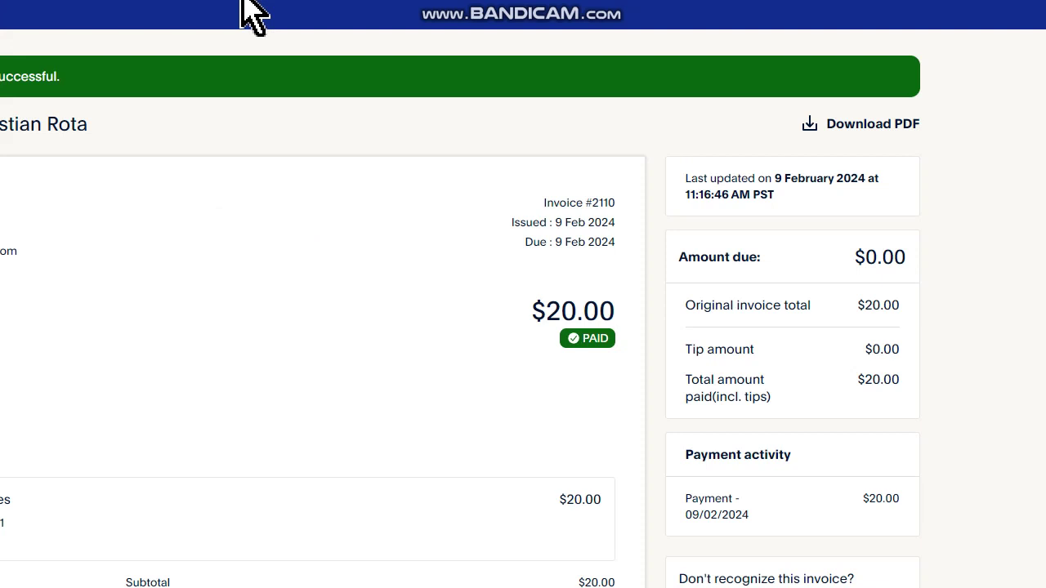
pyautogui.hotkey('alt', 'Tab')
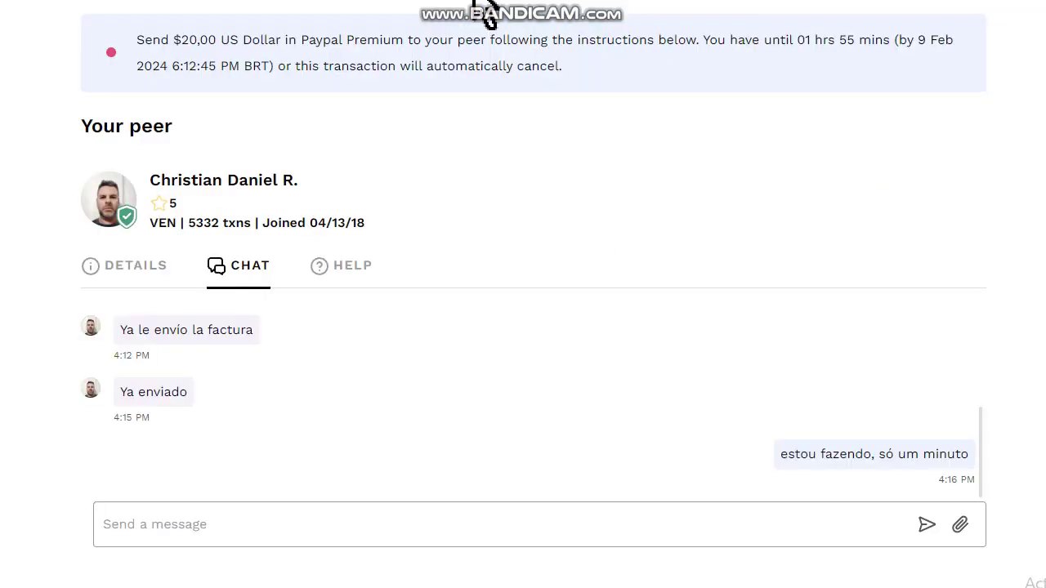
# Send the peer a chat message confirming payment, then open the Withdraw funds page.
pyautogui.click(214, 525)
pyautogui.write('feito amigo')
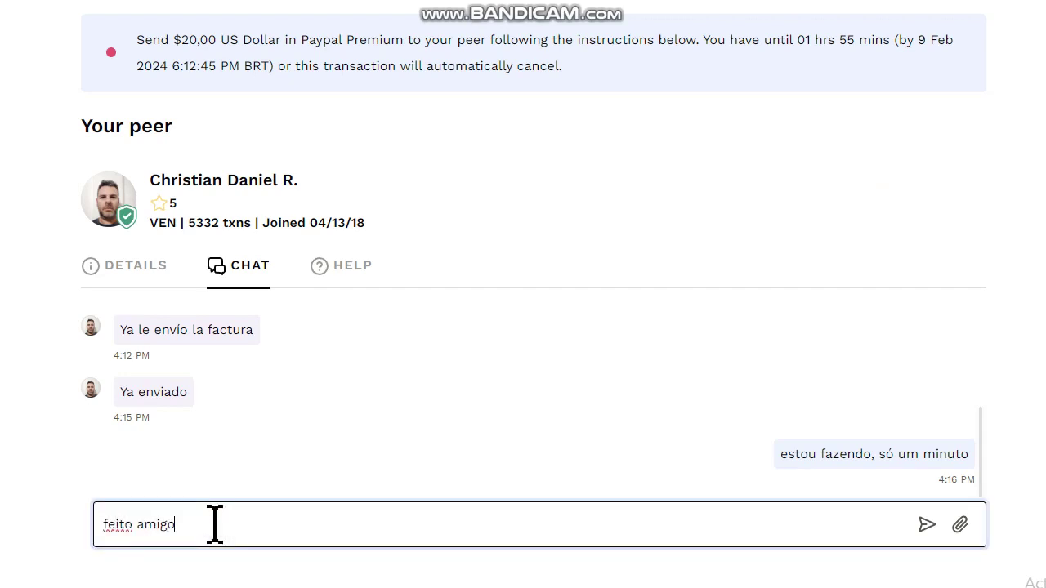
pyautogui.press('Return')
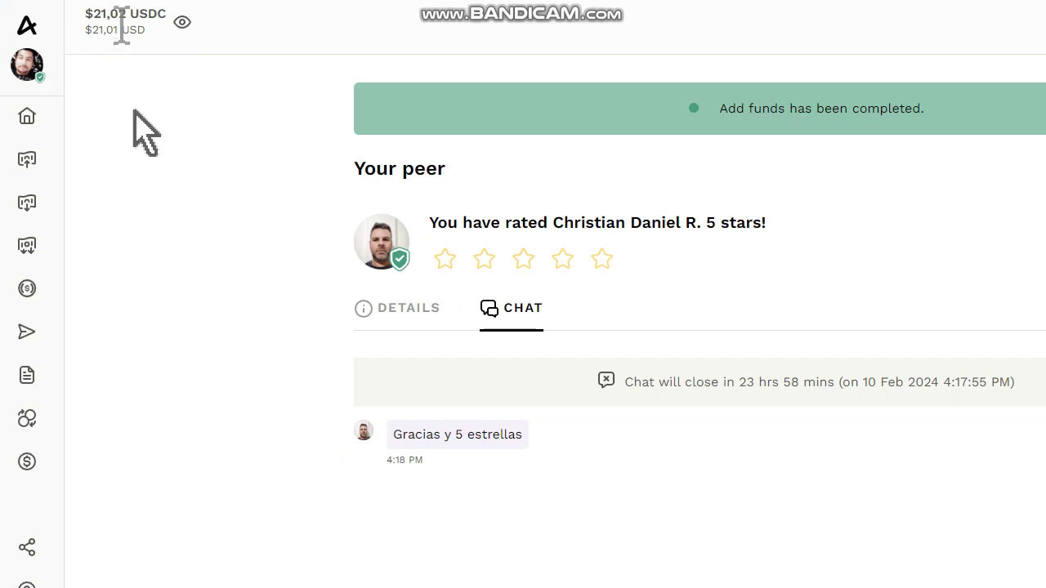
pyautogui.moveTo(41, 159)
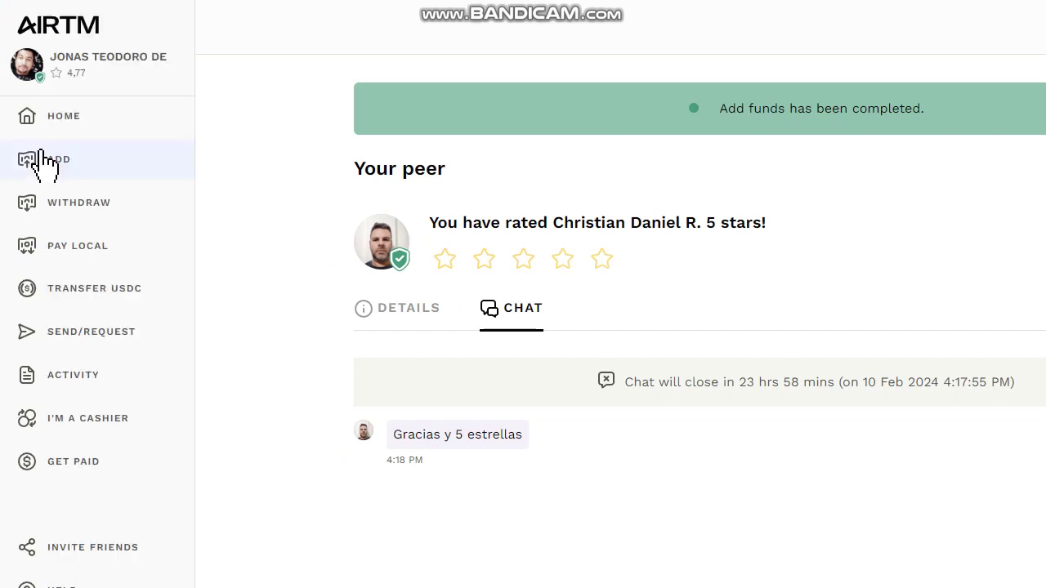
pyautogui.click(80, 208)
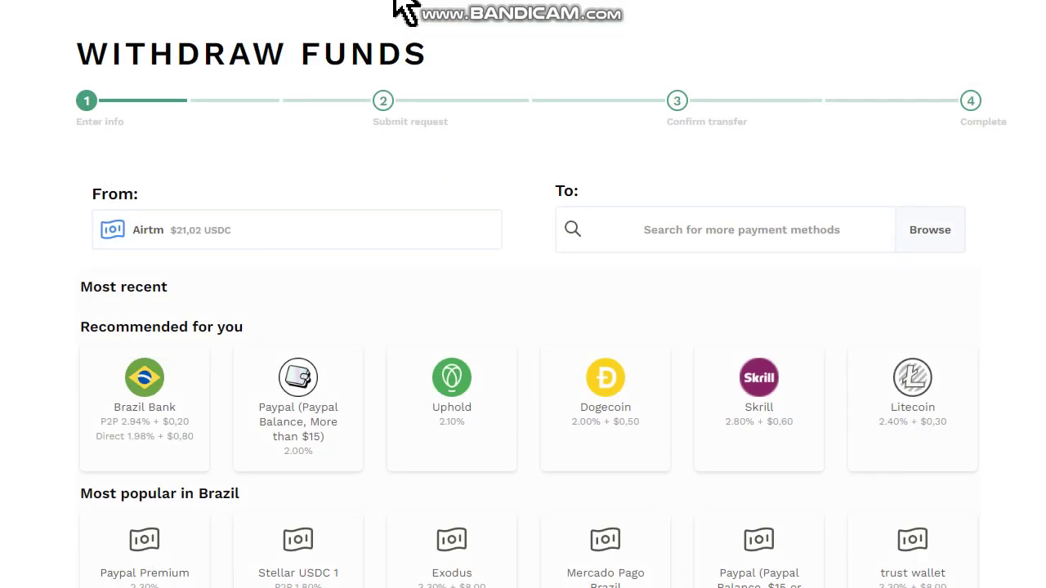
# Choose Cryptocurrency > ADA (Cardano) as the payout and set Funds to send to 21.02.
pyautogui.click(744, 237)
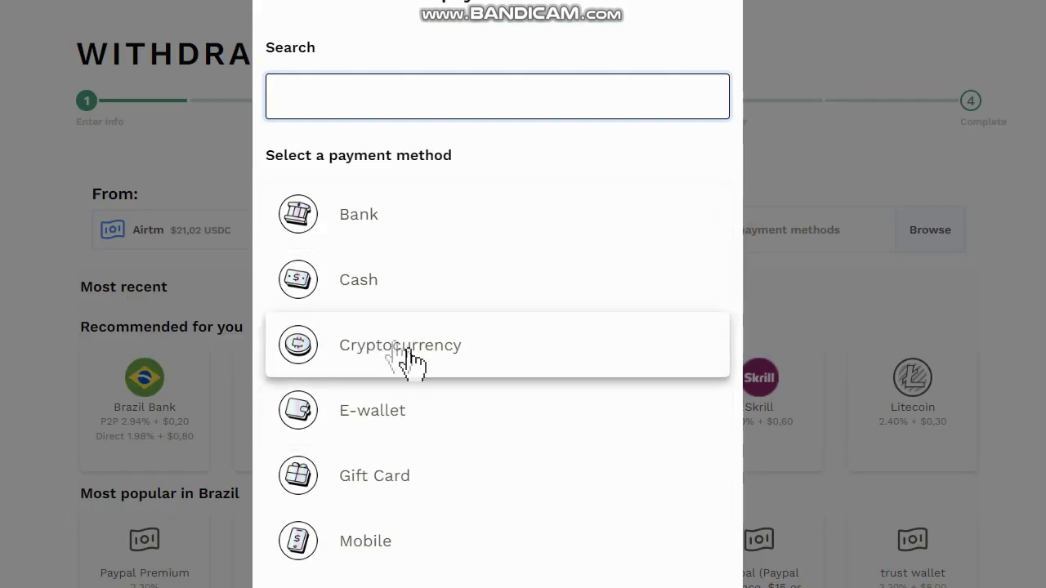
pyautogui.click(426, 357)
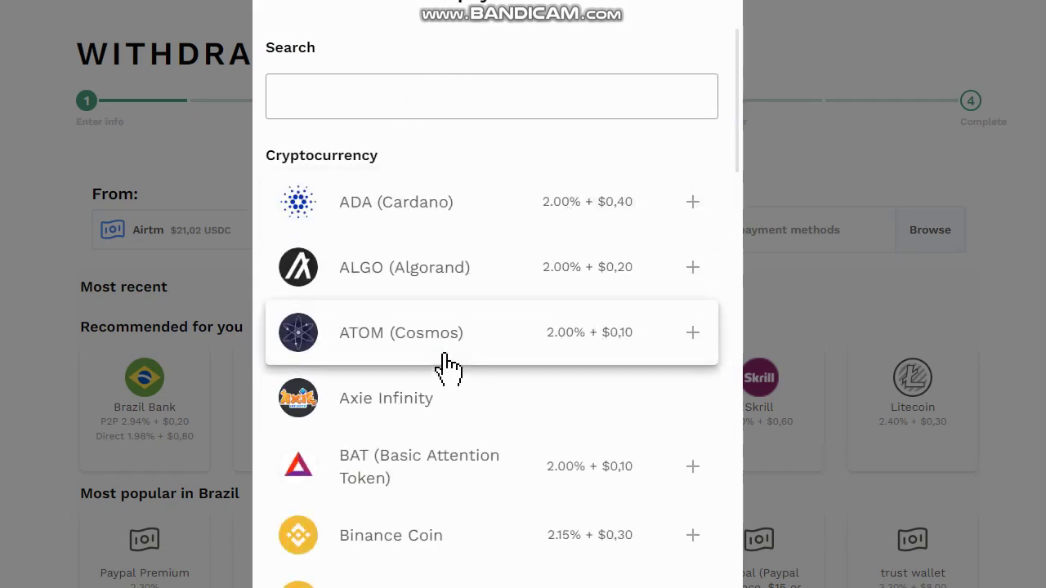
pyautogui.scroll(-10, 430, 297)
pyautogui.scroll(8, 408, 300)
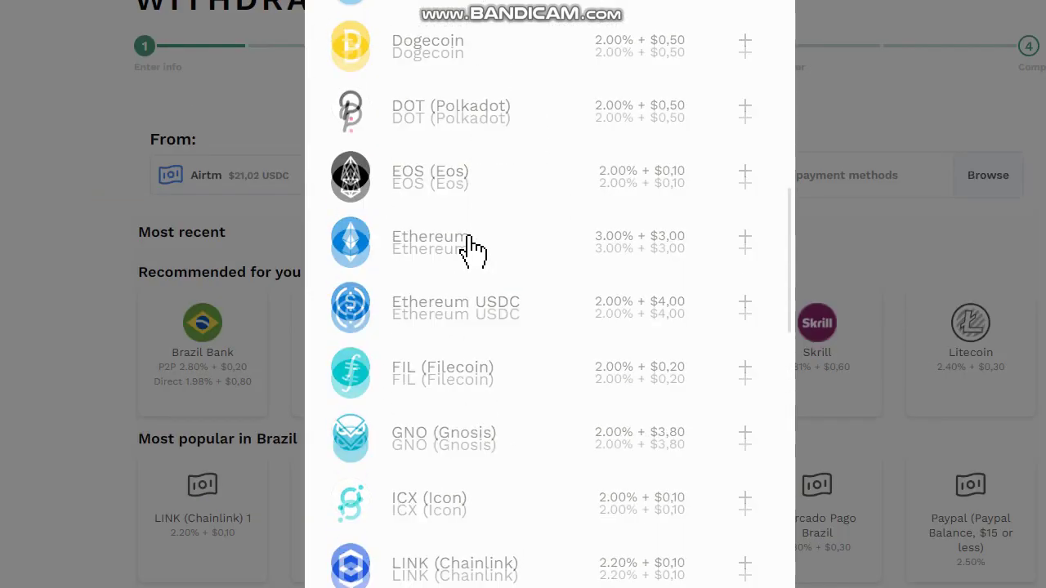
pyautogui.scroll(4, 473, 250)
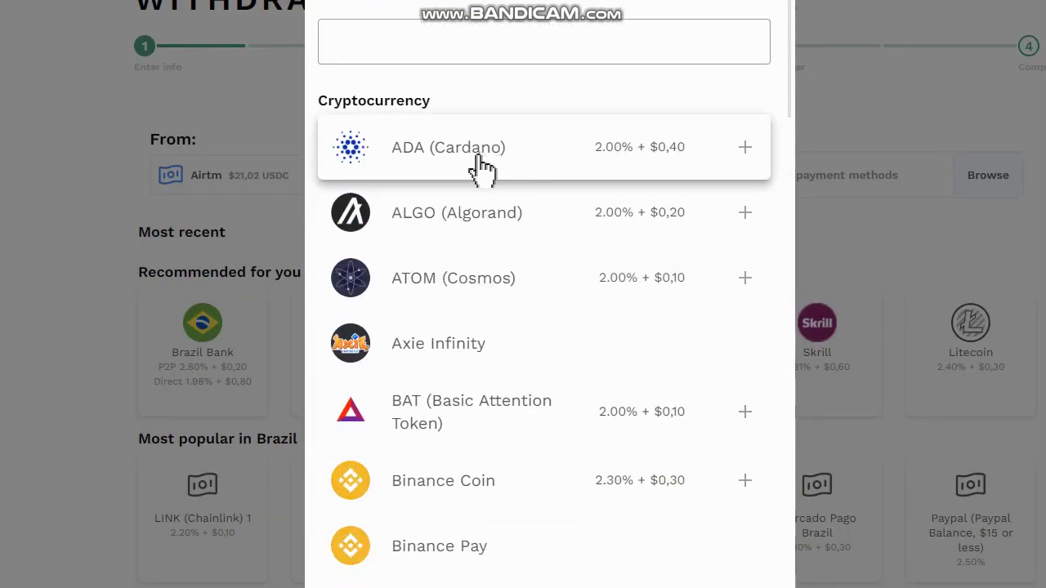
pyautogui.click(459, 167)
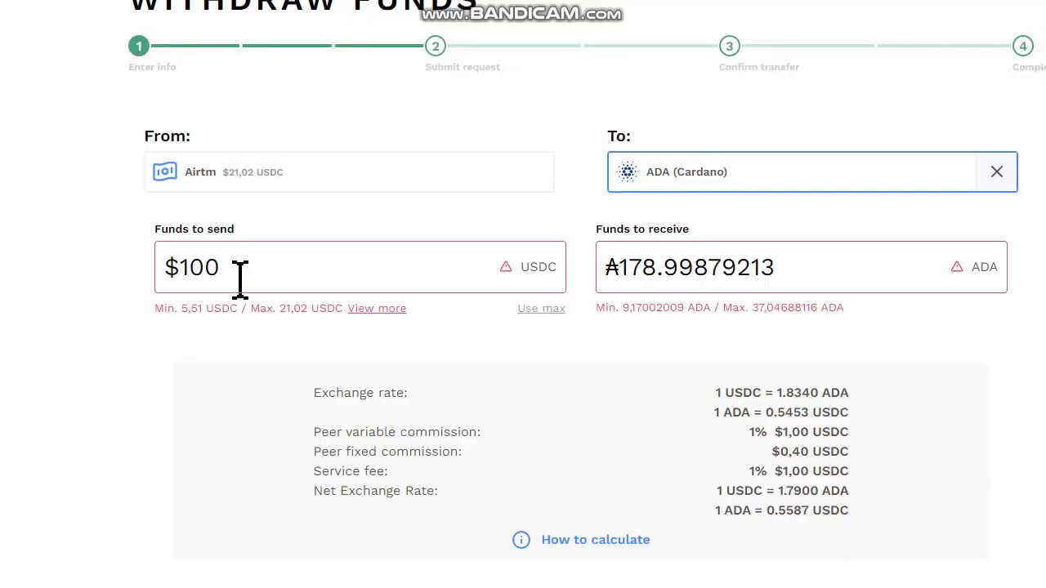
pyautogui.moveTo(234, 267); pyautogui.dragTo(89, 286)
pyautogui.write('21.02')
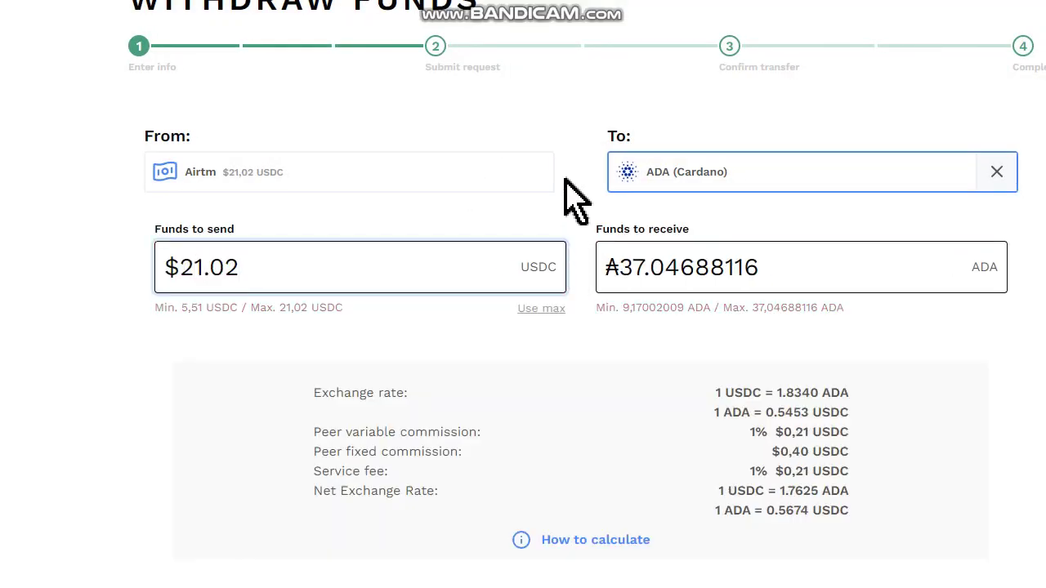
pyautogui.scroll(-3, 540, 213)
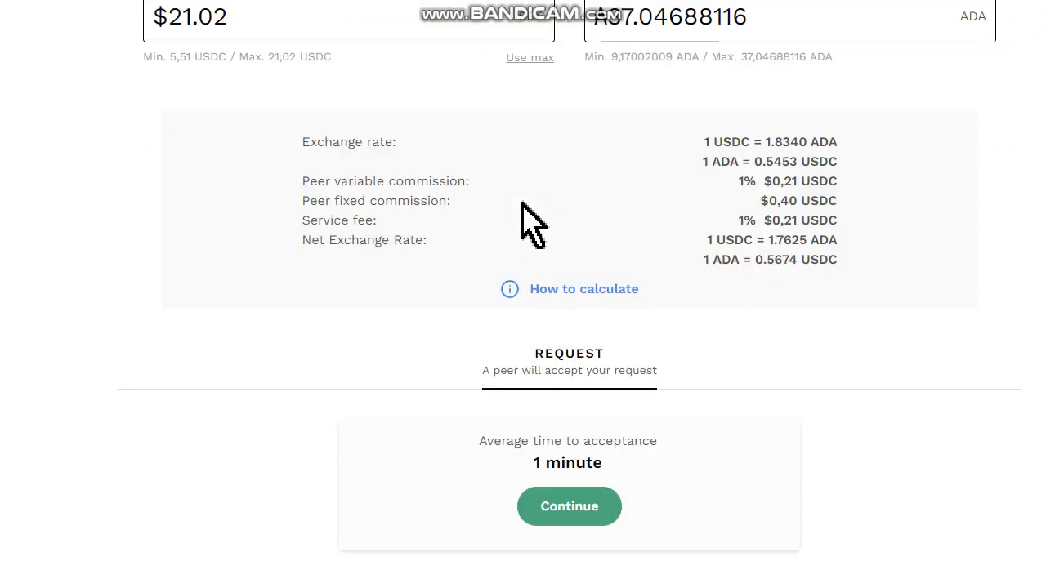
# Paste the Cardano wallet address as the destination and submit the withdrawal request.
pyautogui.click(553, 510)
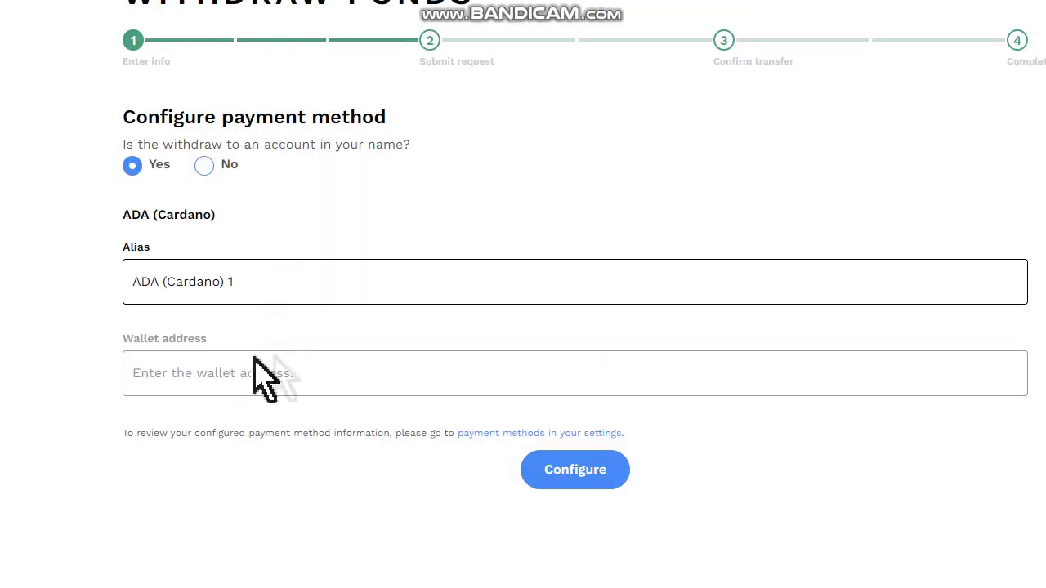
pyautogui.click(172, 373)
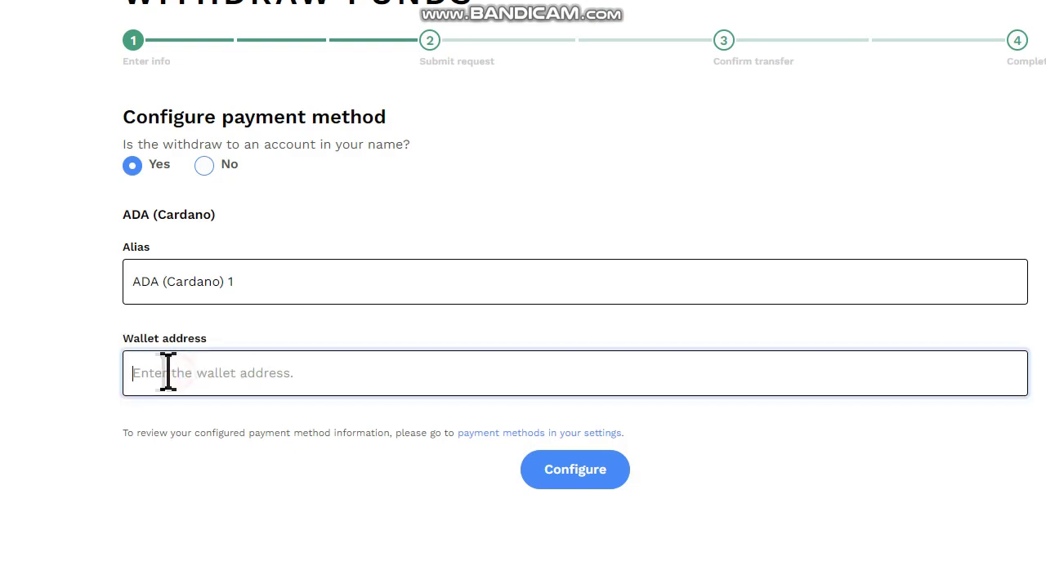
pyautogui.rightClick(186, 377)
pyautogui.click(245, 498)
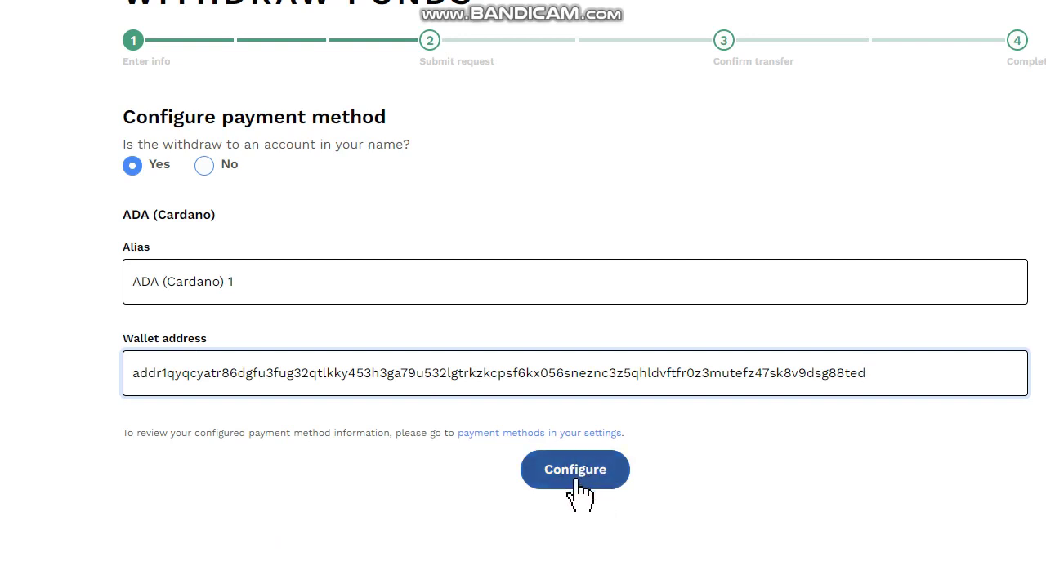
pyautogui.click(576, 471)
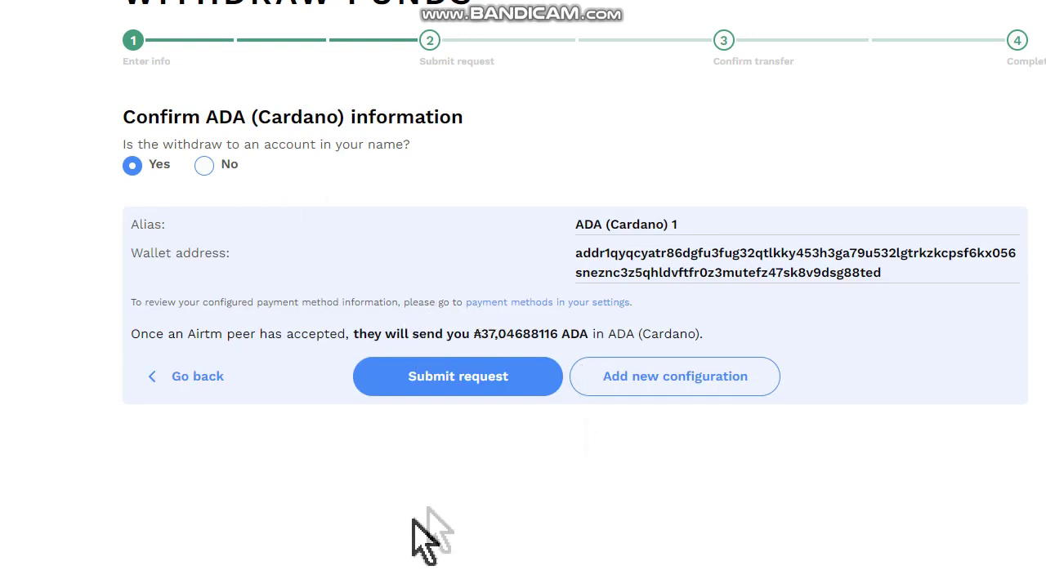
pyautogui.click(457, 380)
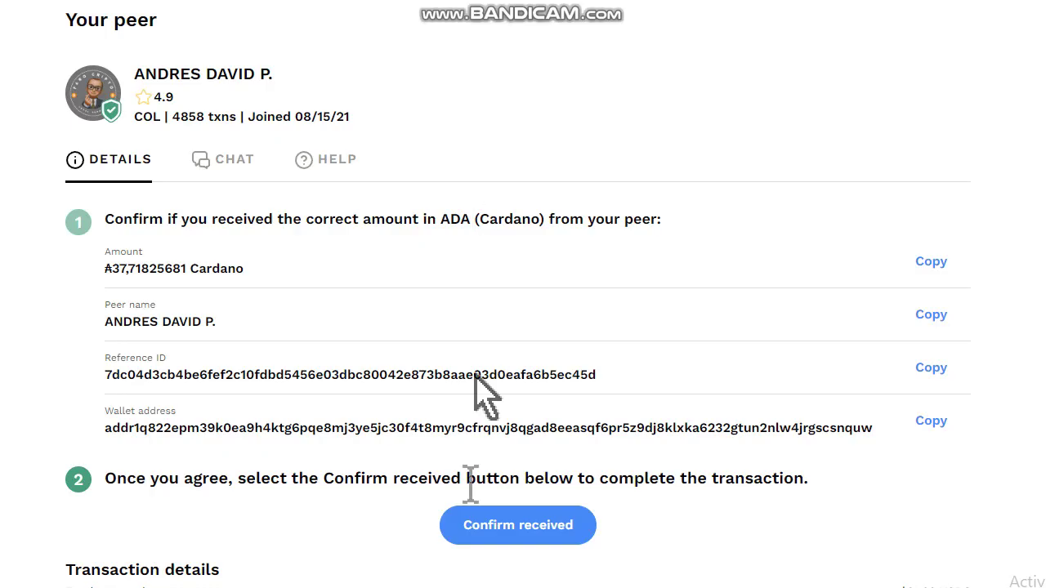
# Confirm the correct 37.71825681 ADA was received and give the peer 5 stars.
pyautogui.click(520, 526)
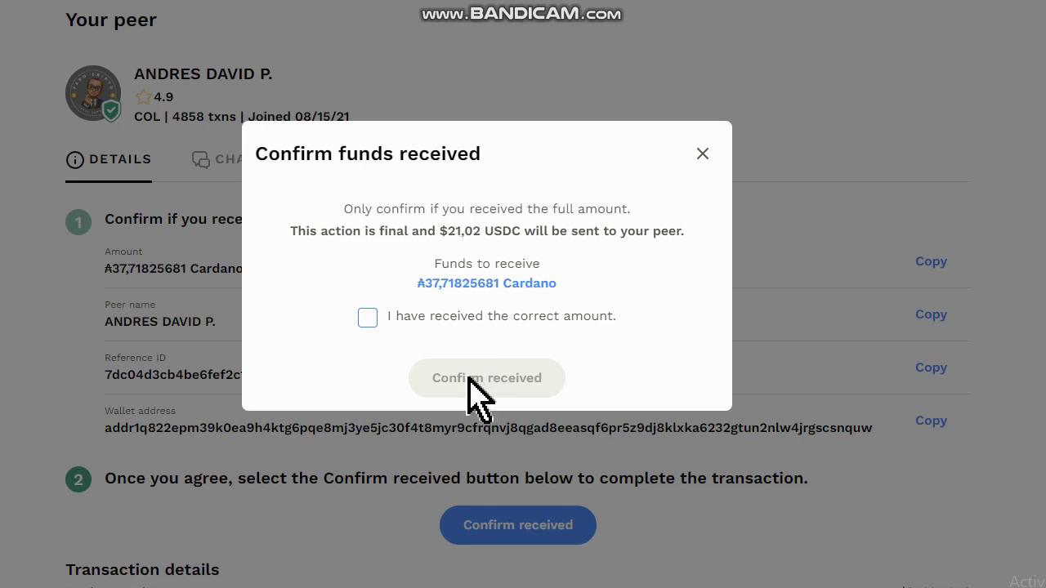
pyautogui.click(367, 318)
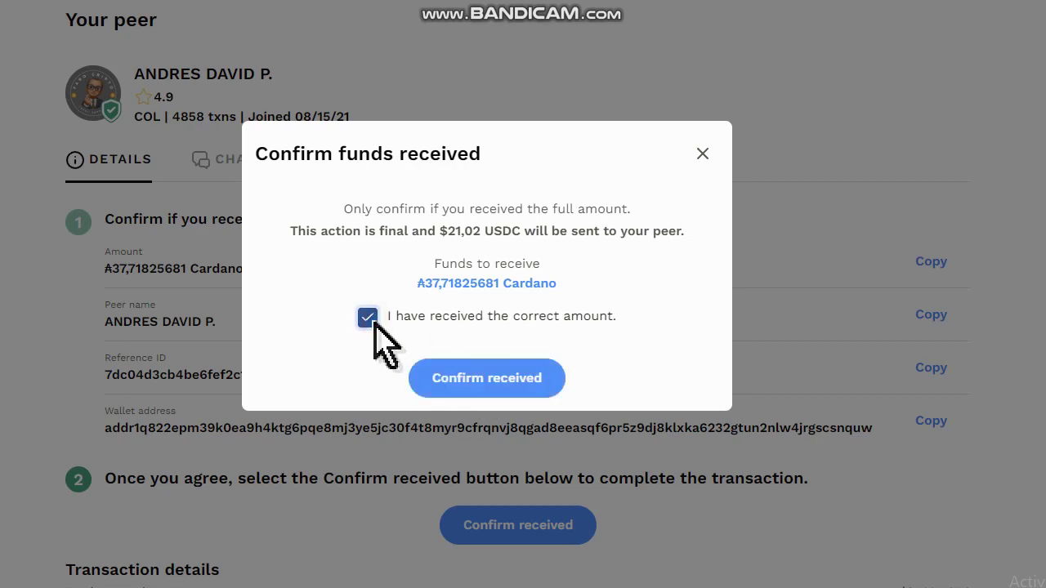
pyautogui.click(489, 378)
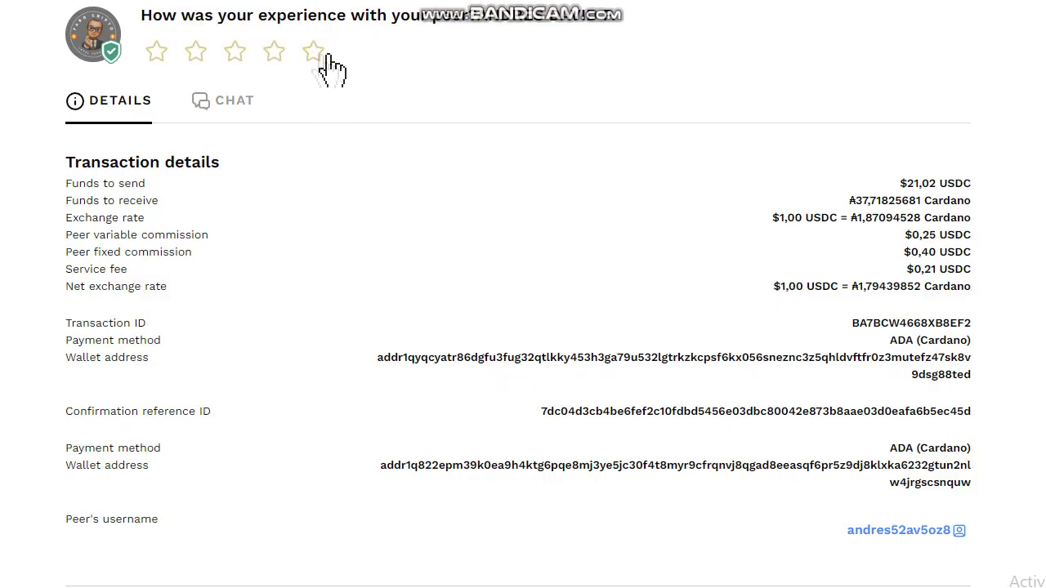
pyautogui.click(313, 53)
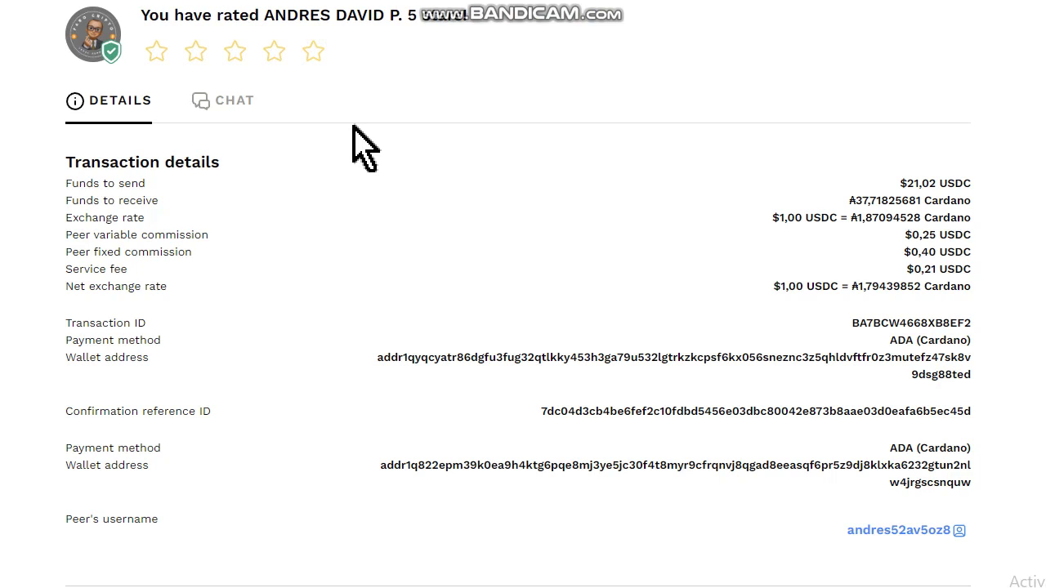